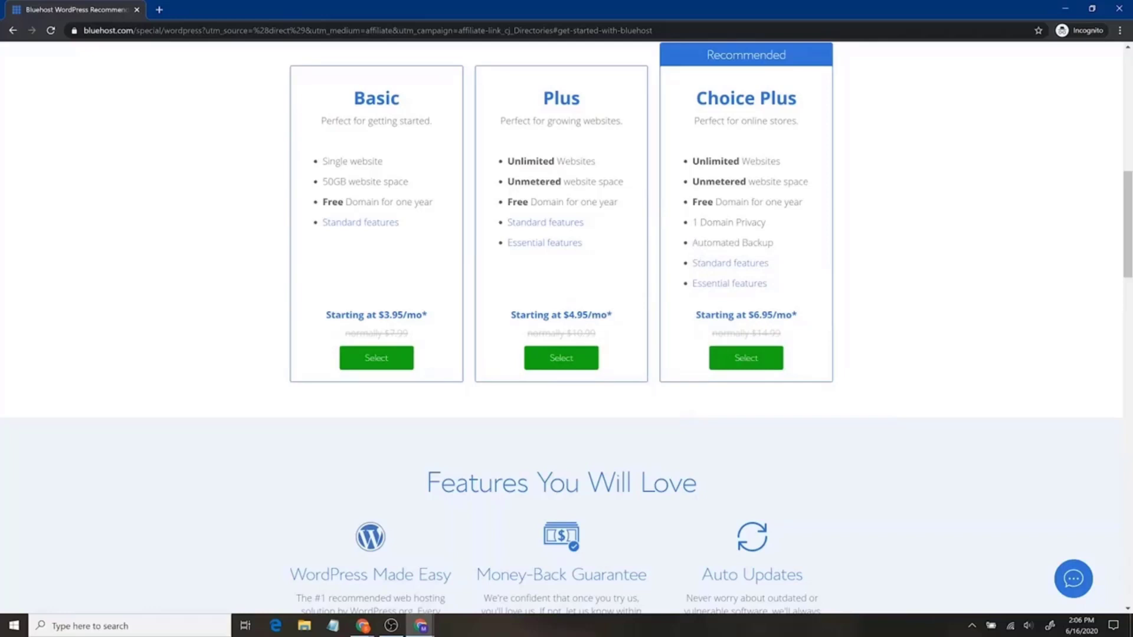
Step: Select the Basic hosting plan starting at $3.95/mo
left_click_drag(322, 182, 411, 184)
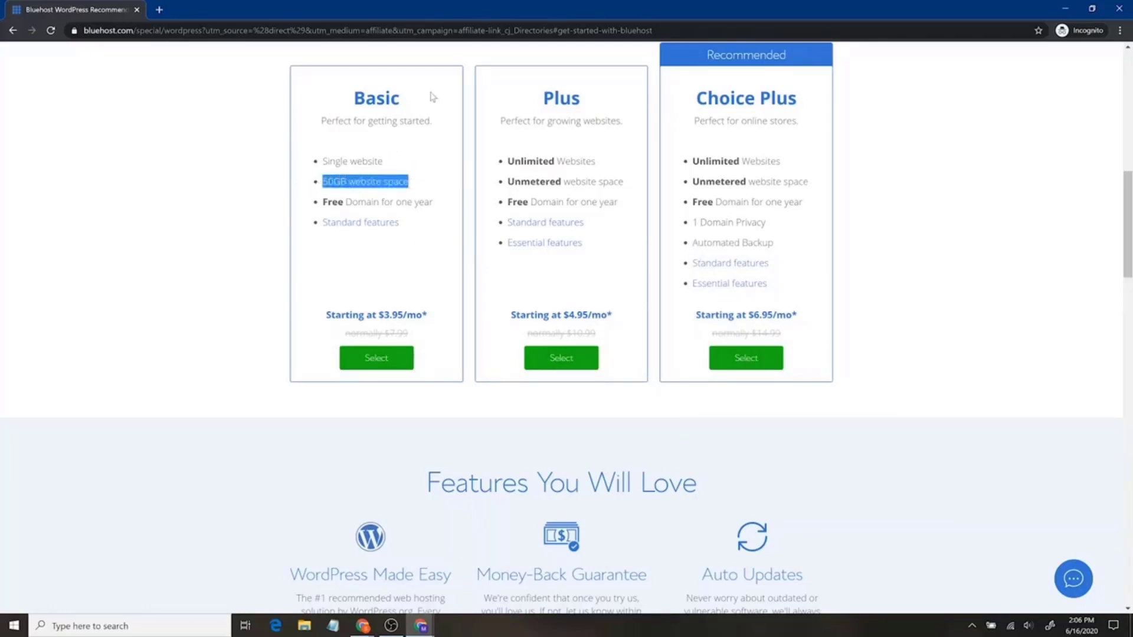
left_click(396, 190)
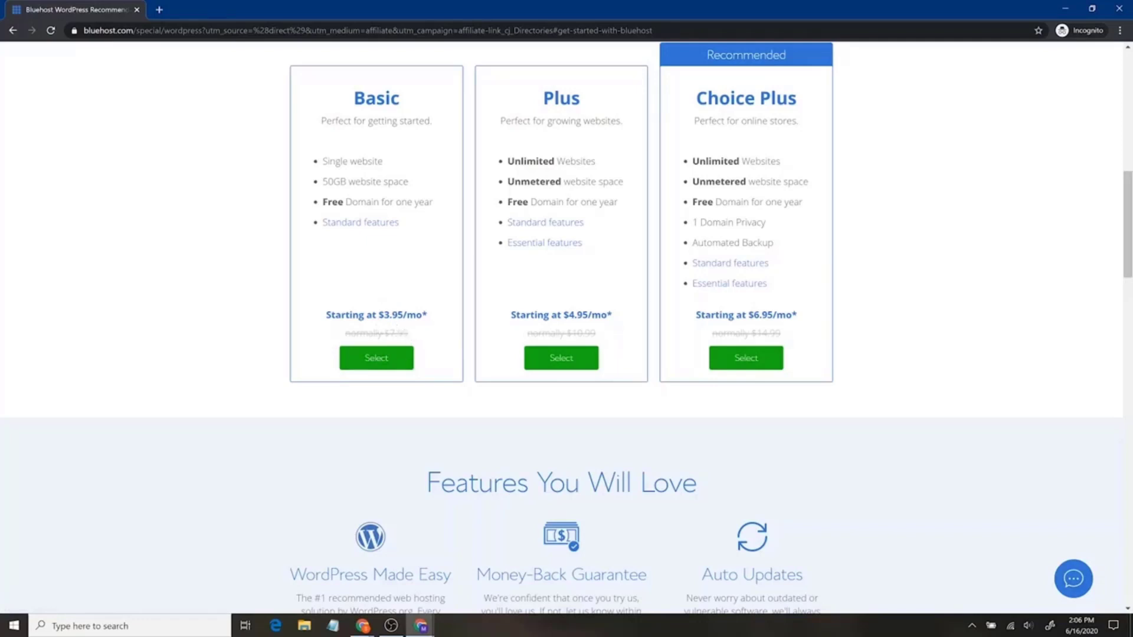
left_click(386, 361)
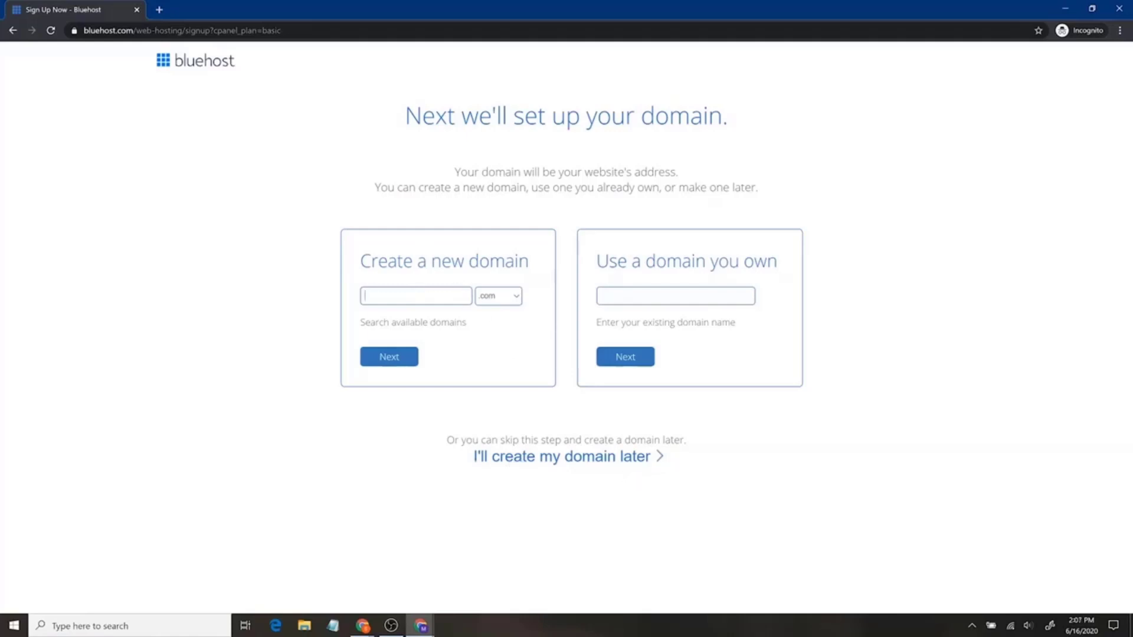
Step: Enter santrelmediawebsite as a new domain with the .com extension and continue to account creation
type("antrelmediawebsite")
left_click(501, 298)
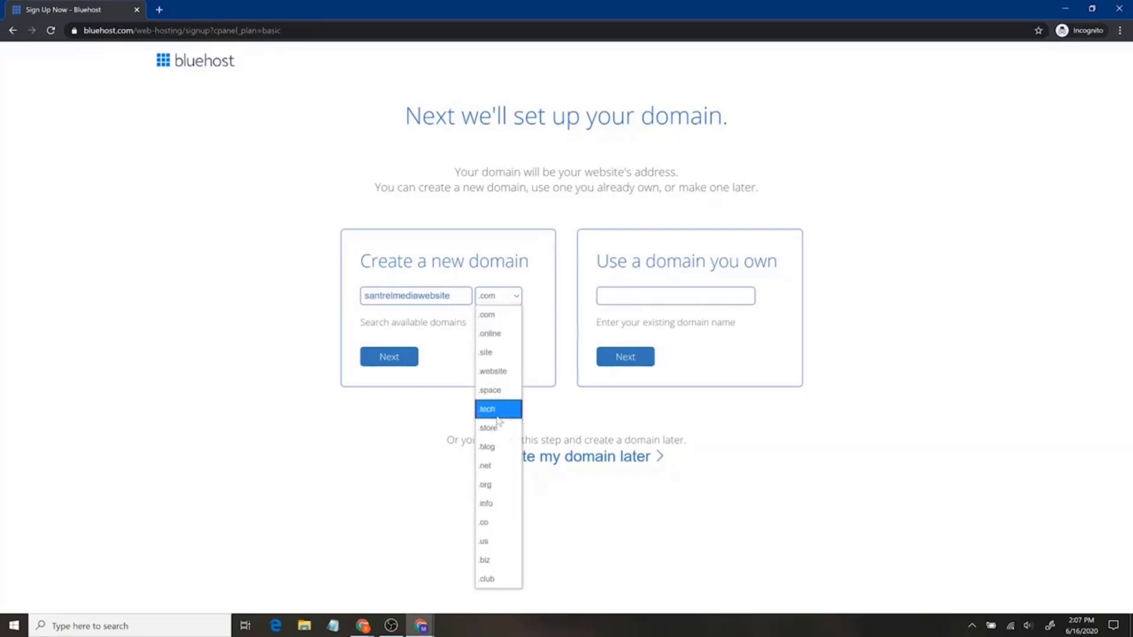
left_click(512, 316)
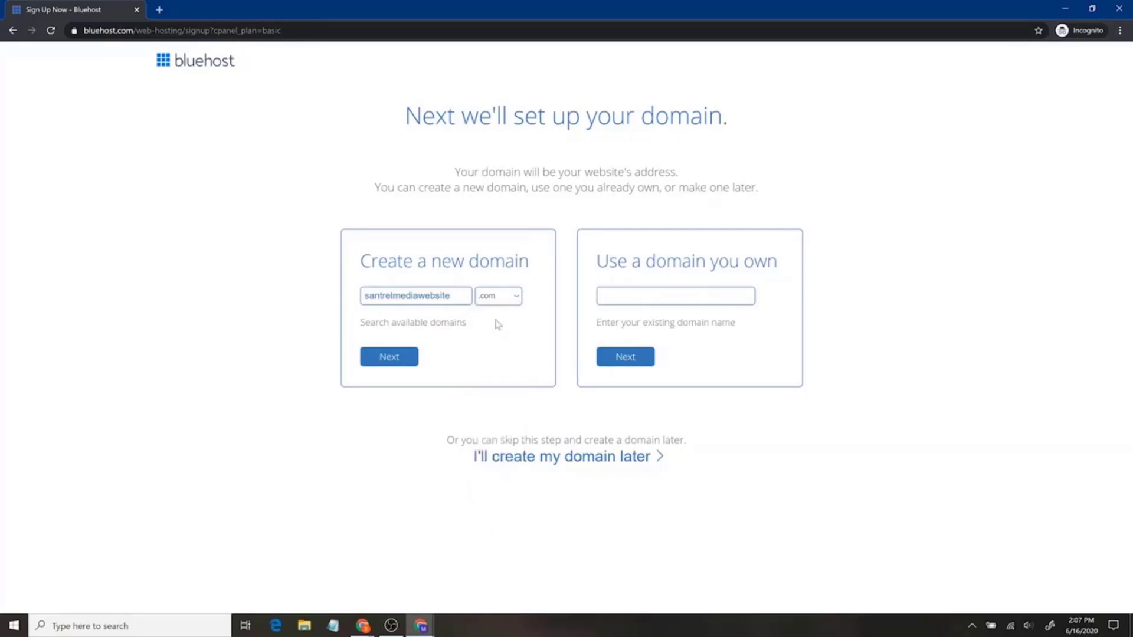
left_click(390, 357)
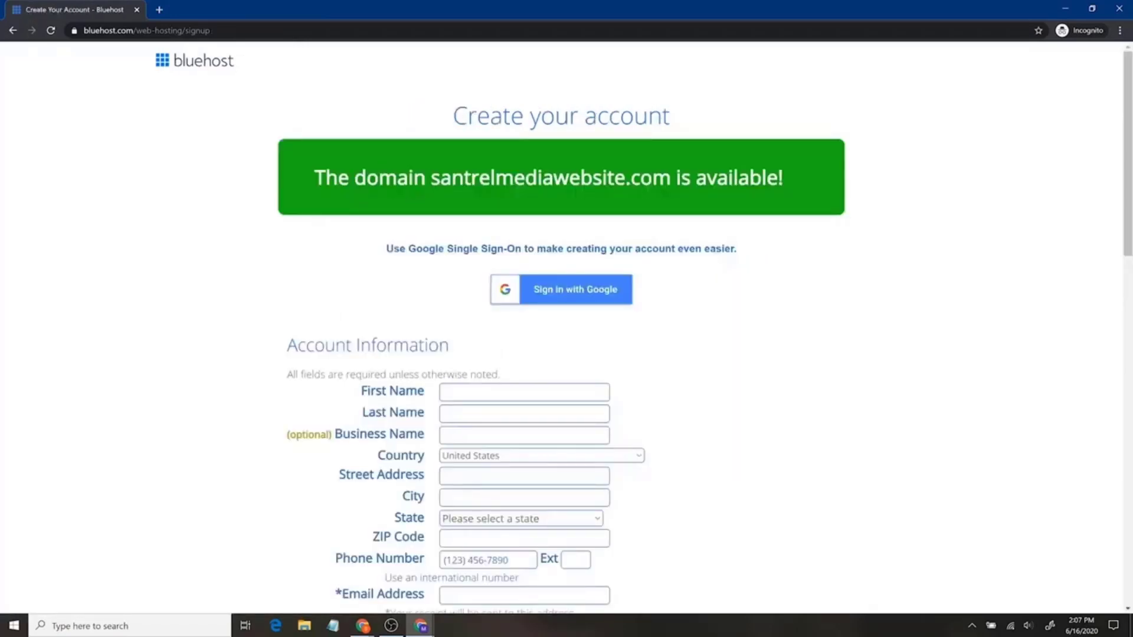
Step: Compare the account plan terms in the package information and pick Basic 36 Month Price - $3.95/mo
scroll(263, 324, "down", 3)
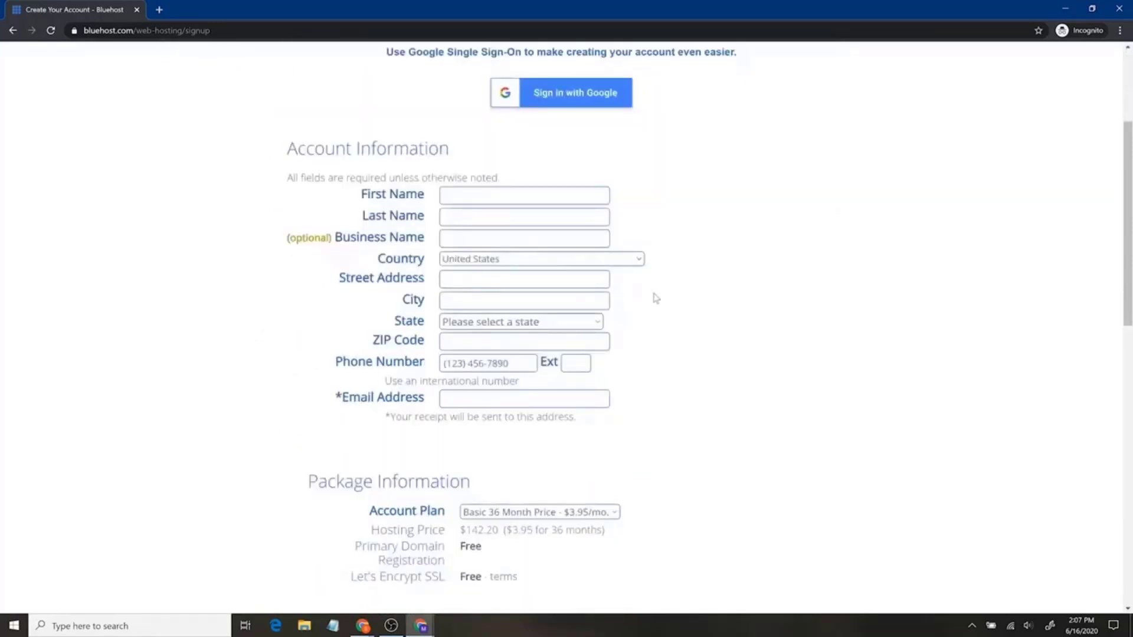
scroll(265, 302, "down", 6)
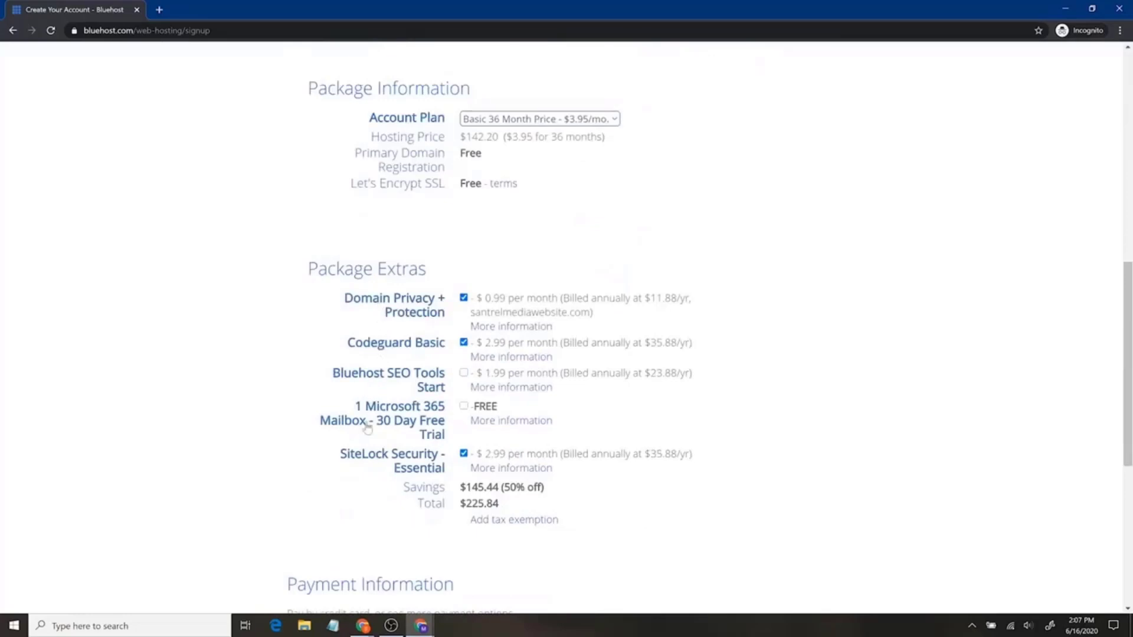
left_click(484, 121)
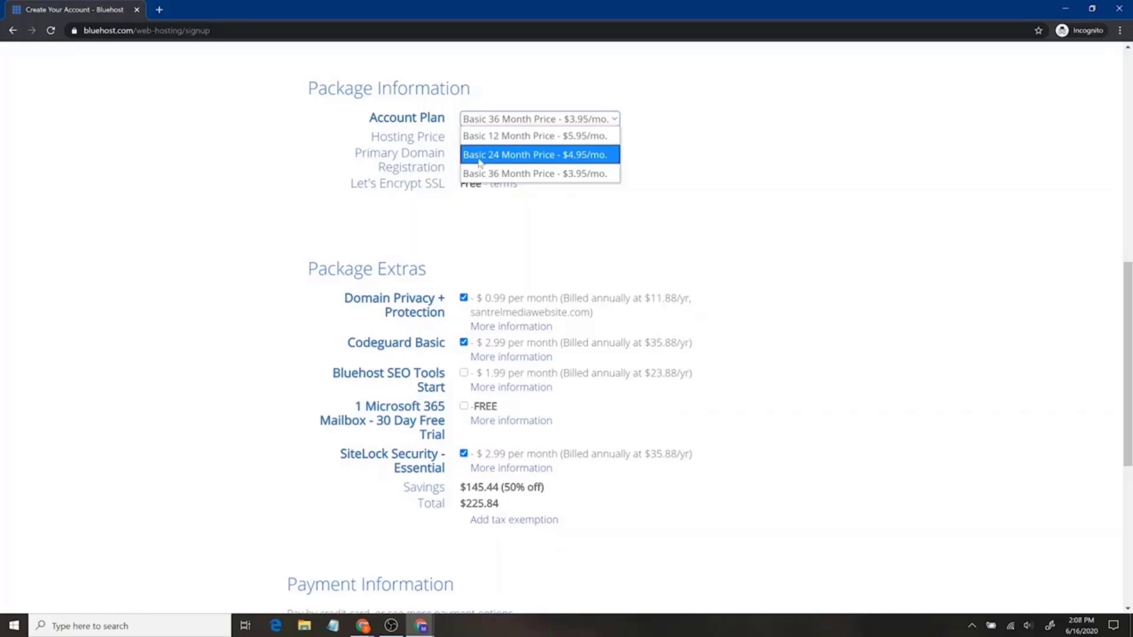
left_click(495, 174)
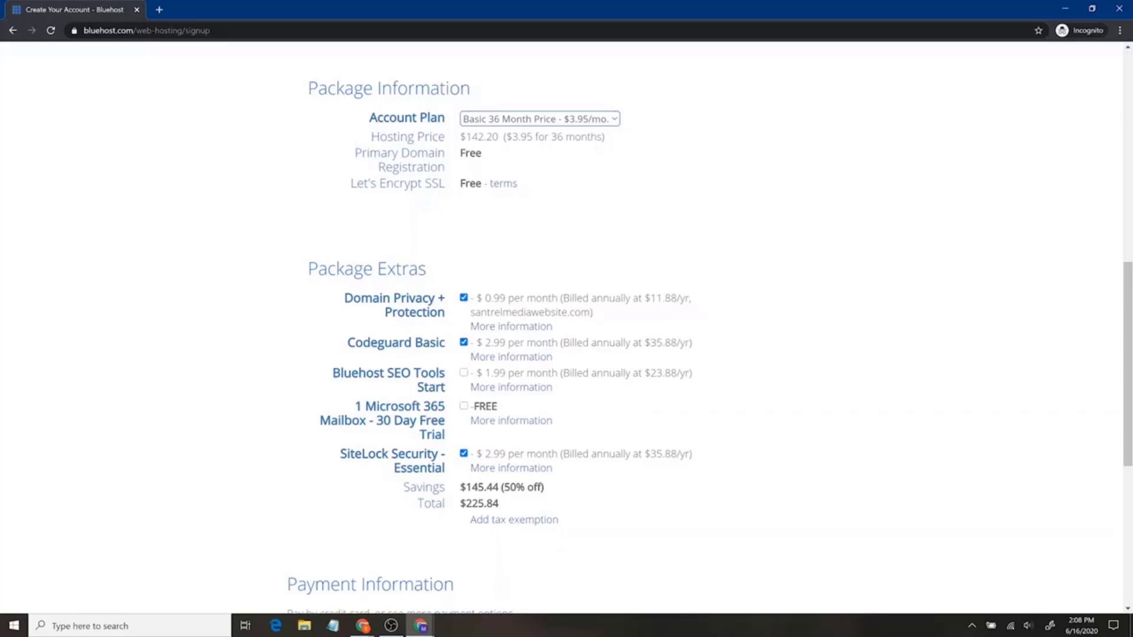
Step: Choose the Basic 12 Month Price - $5.95/mo. account plan and claim the special sign-up savings offer
left_click(490, 119)
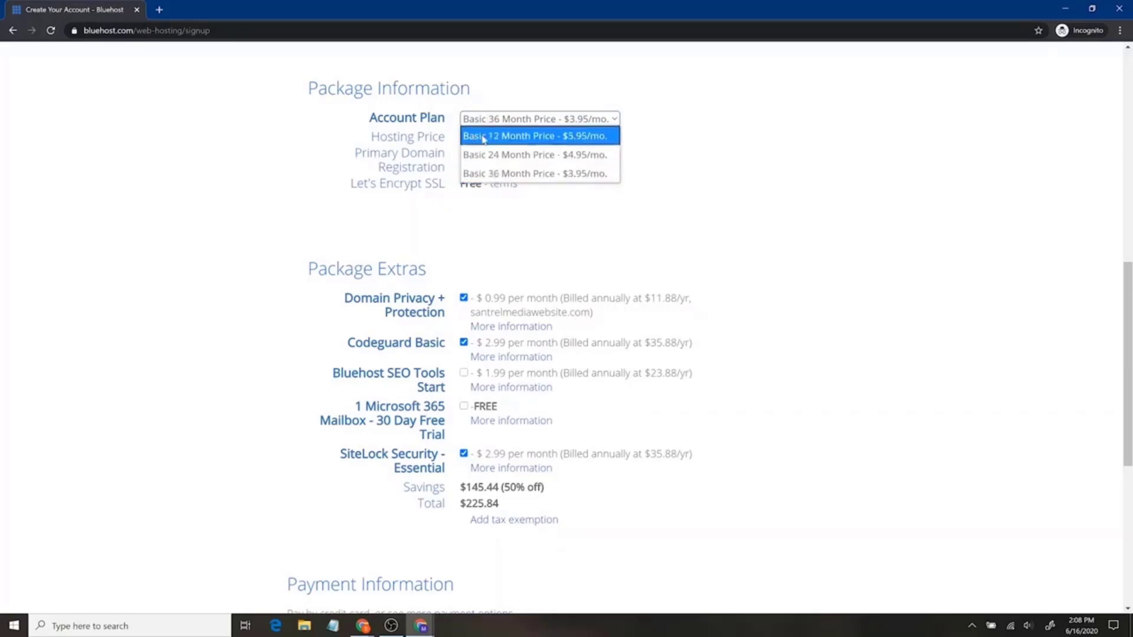
left_click(483, 137)
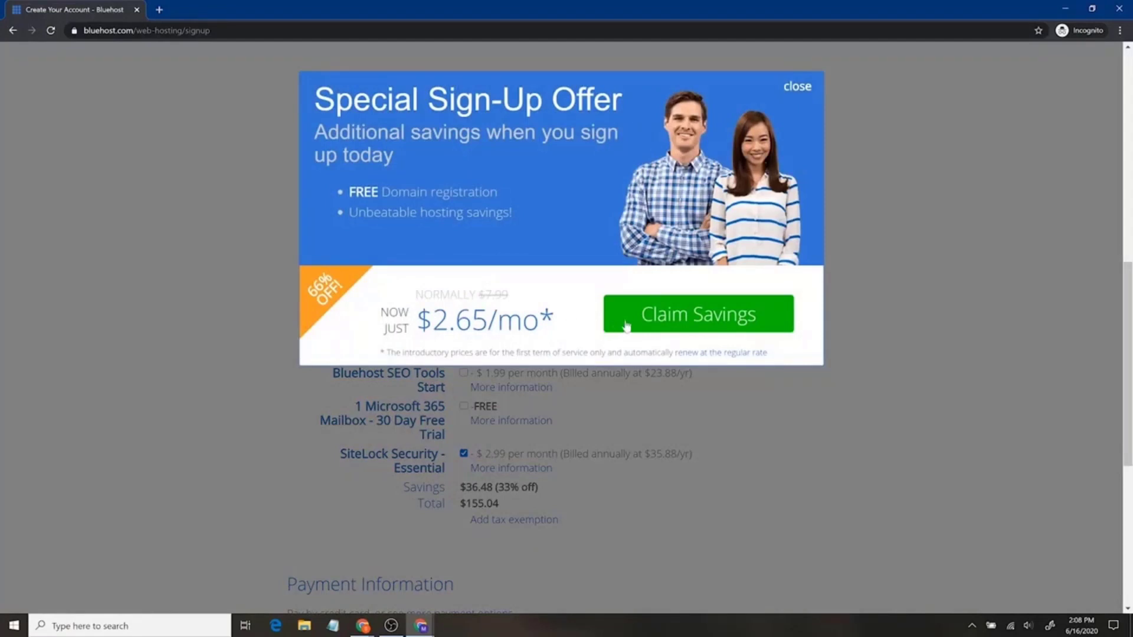
left_click(649, 317)
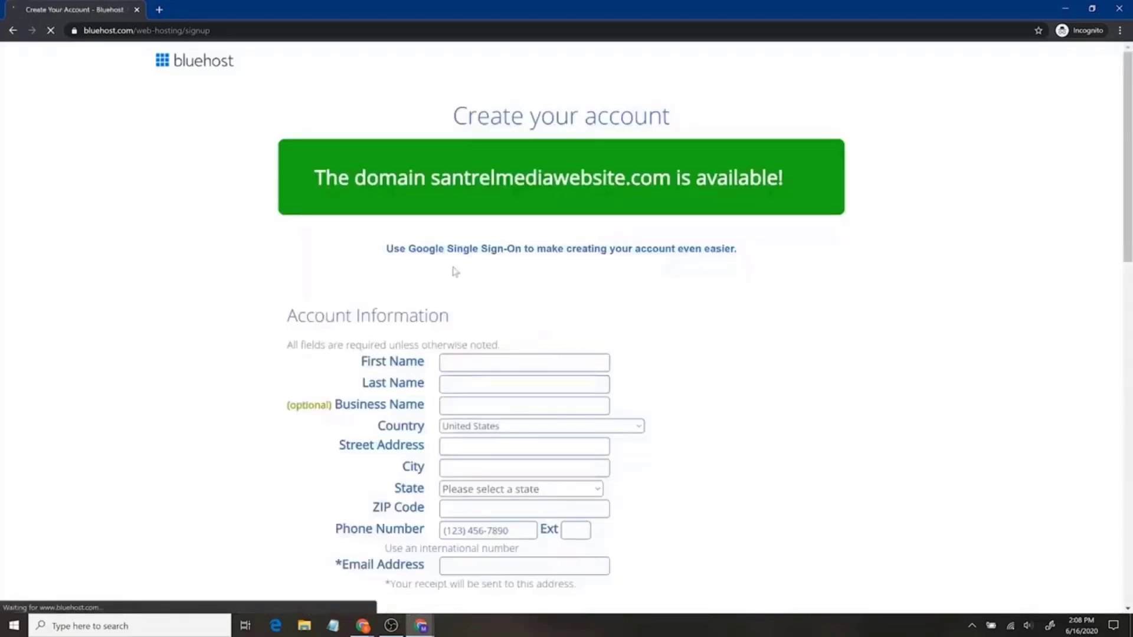
Step: Set the account plan to Basic 12 Month Price - $4.95/mo. in the package information
scroll(662, 397, "down", 3)
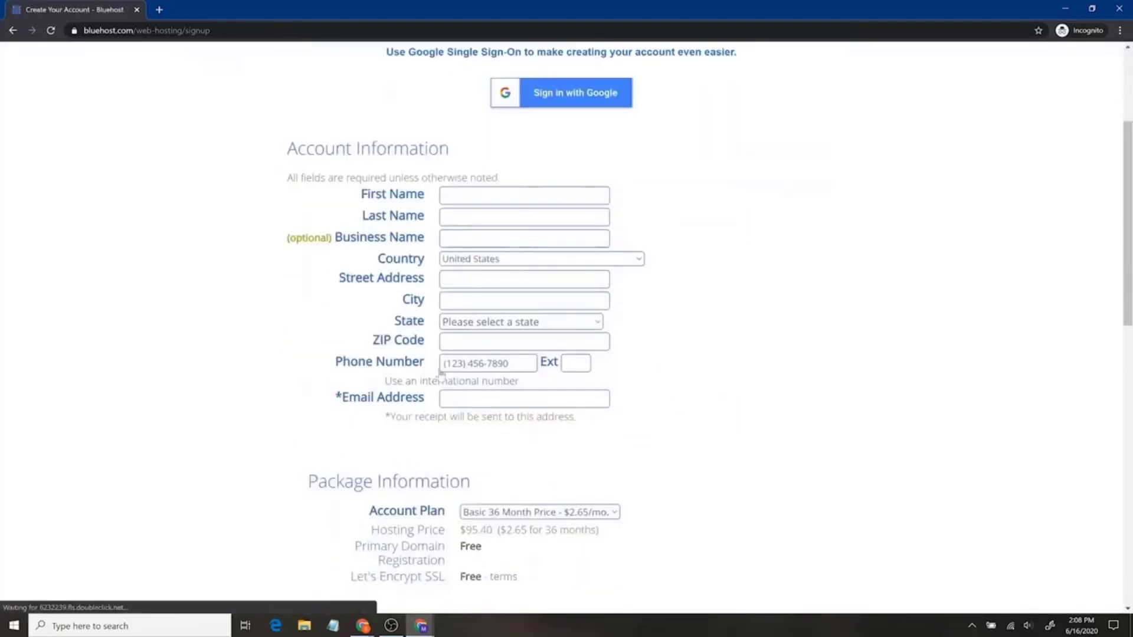
scroll(647, 389, "down", 3)
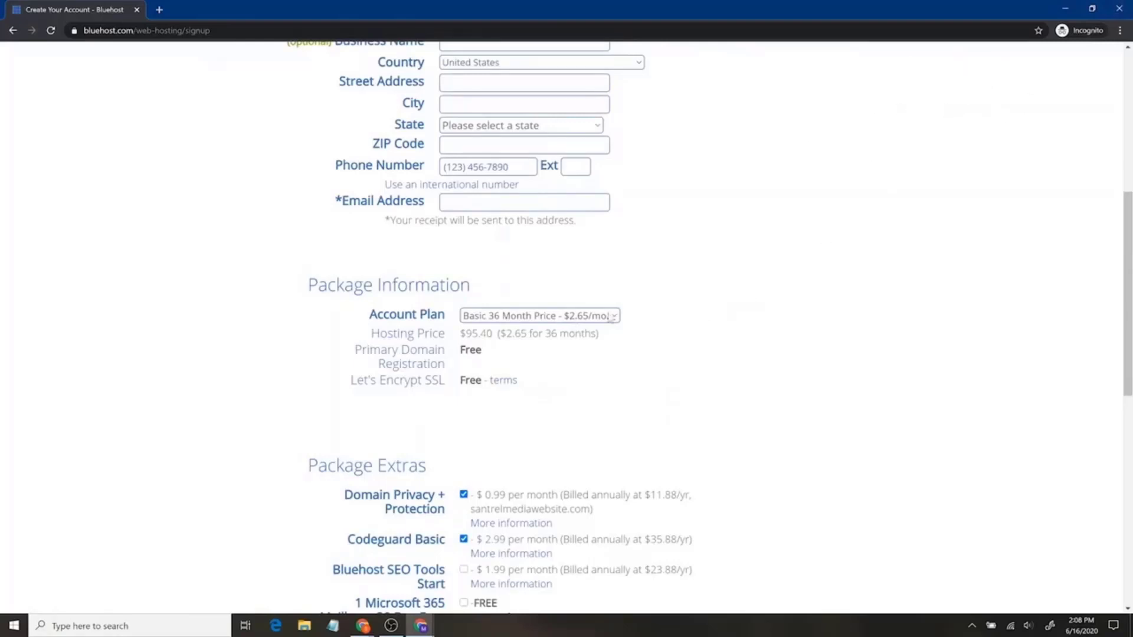
left_click(583, 316)
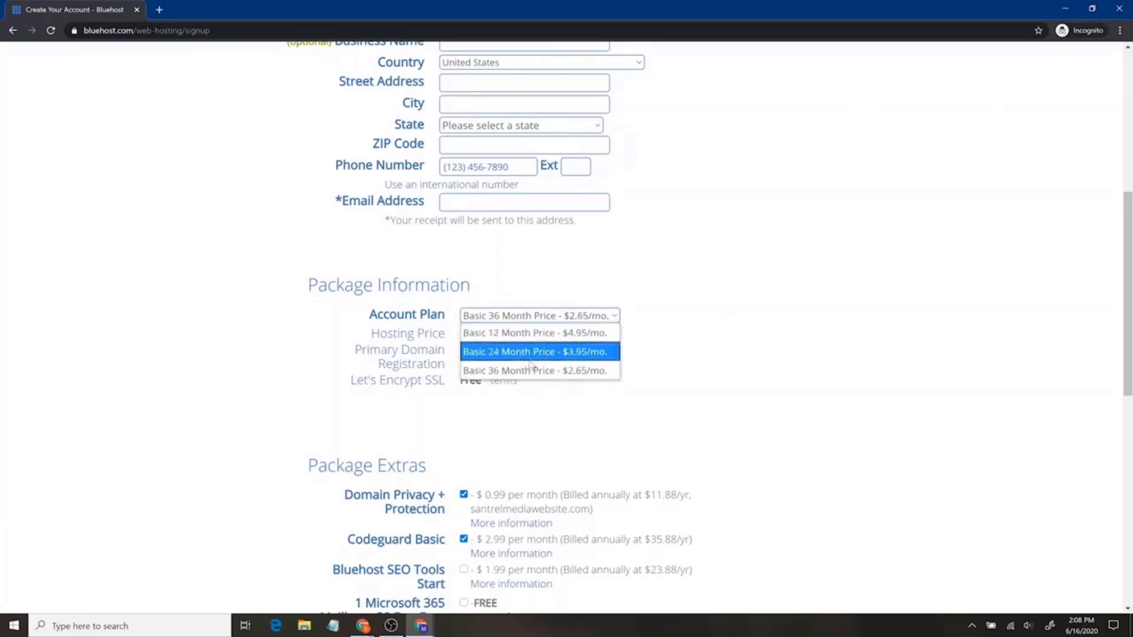
left_click(546, 333)
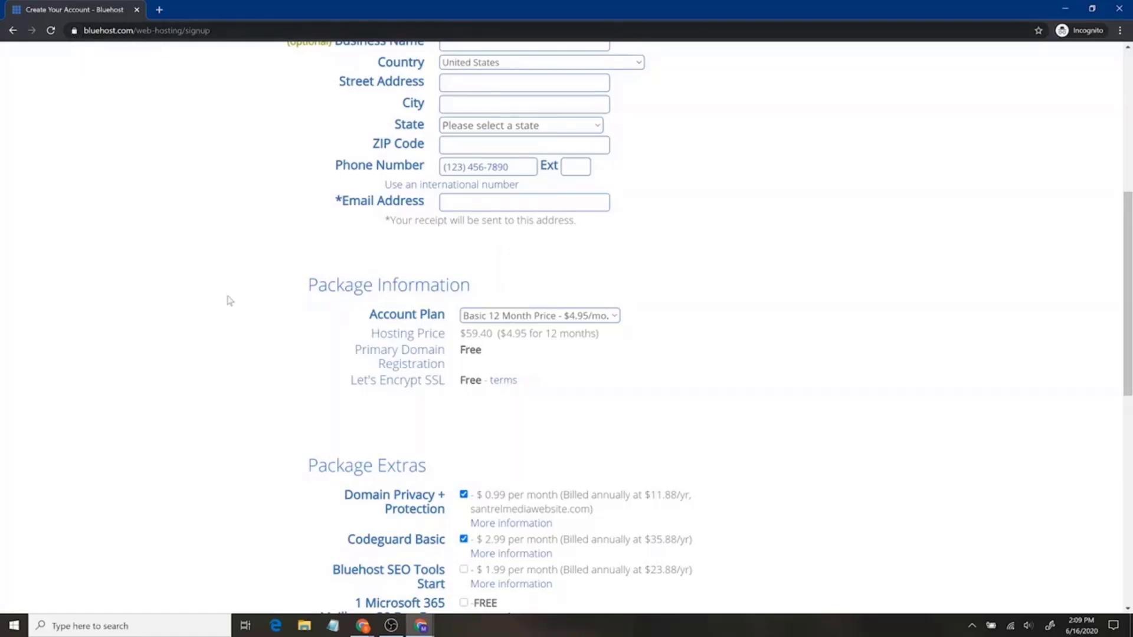
Step: Remove the Domain Privacy + Protection, Codeguard Basic and SiteLock Security - Essential extras from the package
scroll(259, 339, "down", 3)
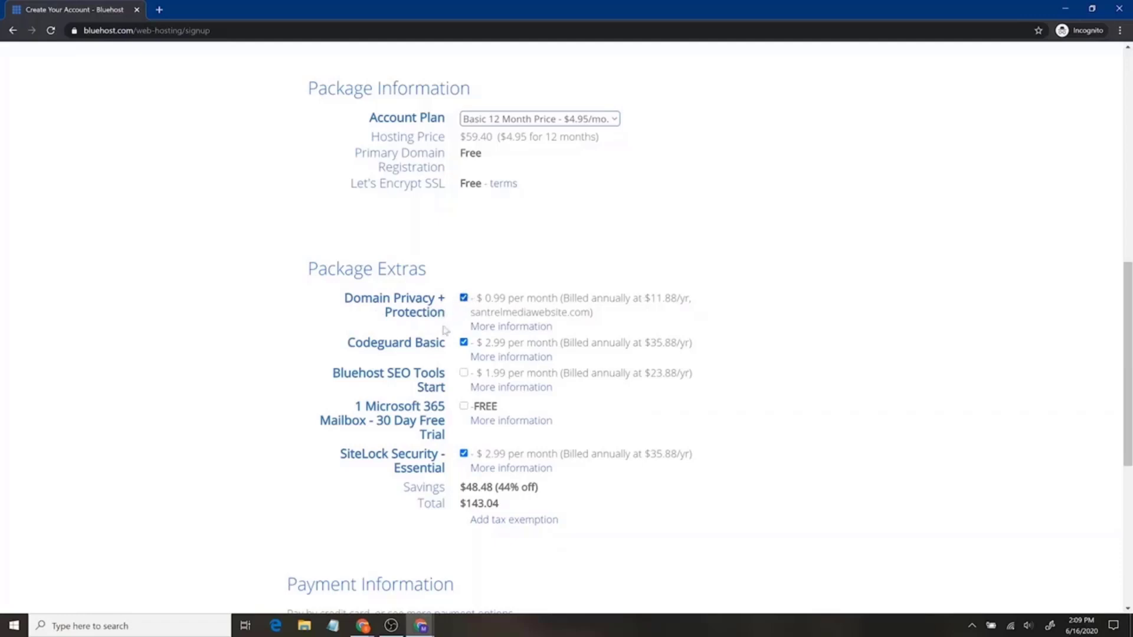
left_click(465, 343)
left_click(464, 454)
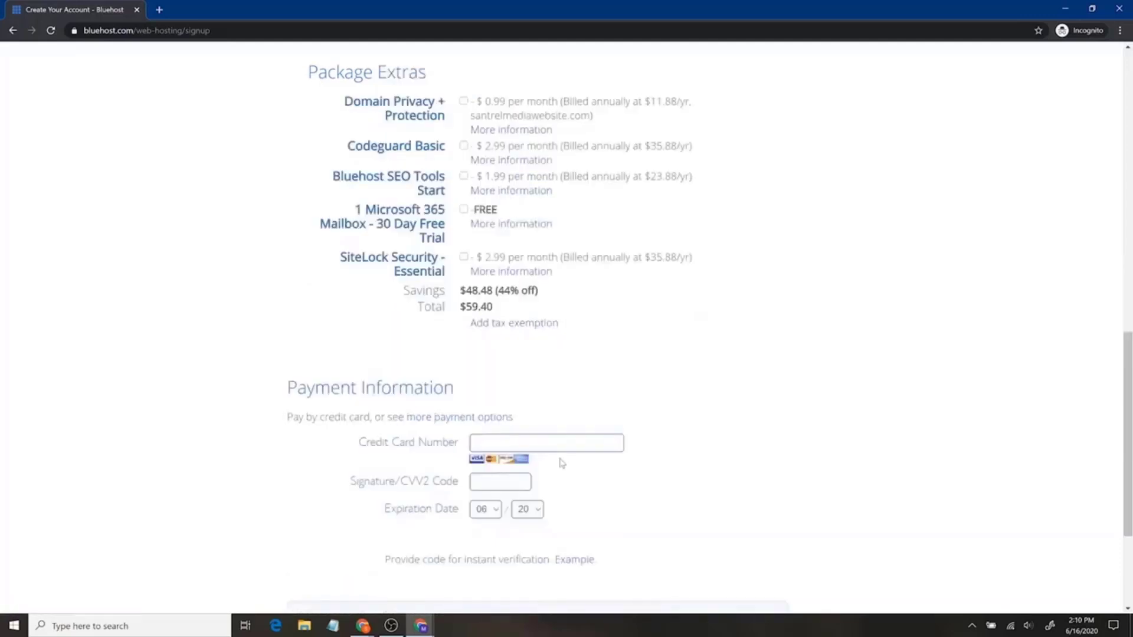
scroll(591, 472, "down", 1)
scroll(590, 472, "down", 2)
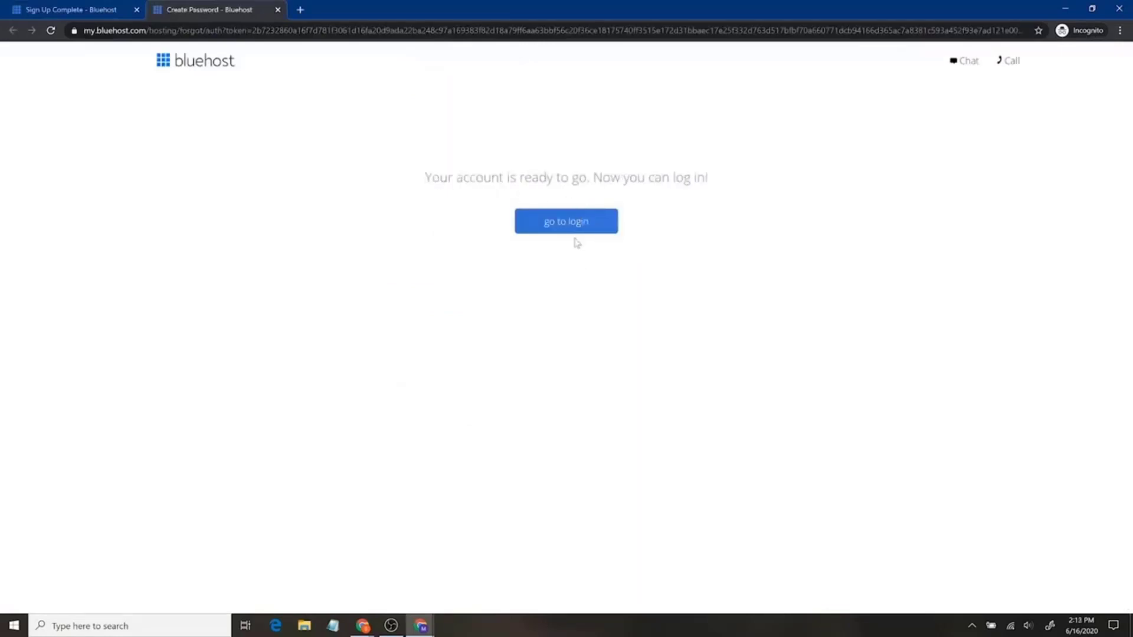
Step: Proceed to the login for the new account and skip the website setup's first step about site goals
left_click(576, 233)
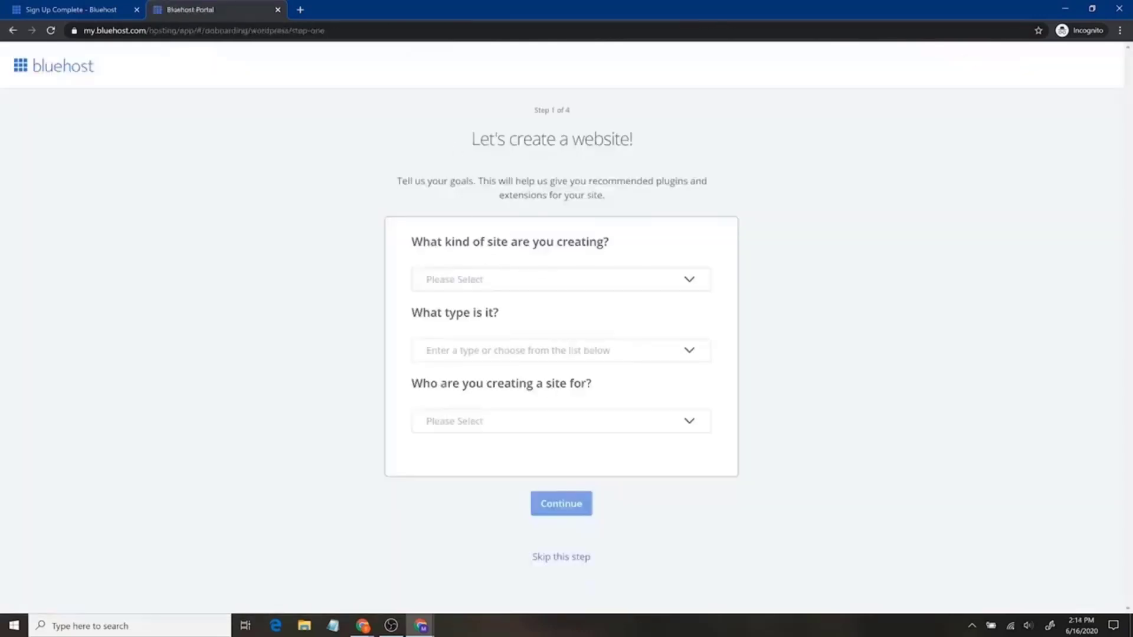
left_click(560, 279)
left_click(571, 206)
left_click(575, 556)
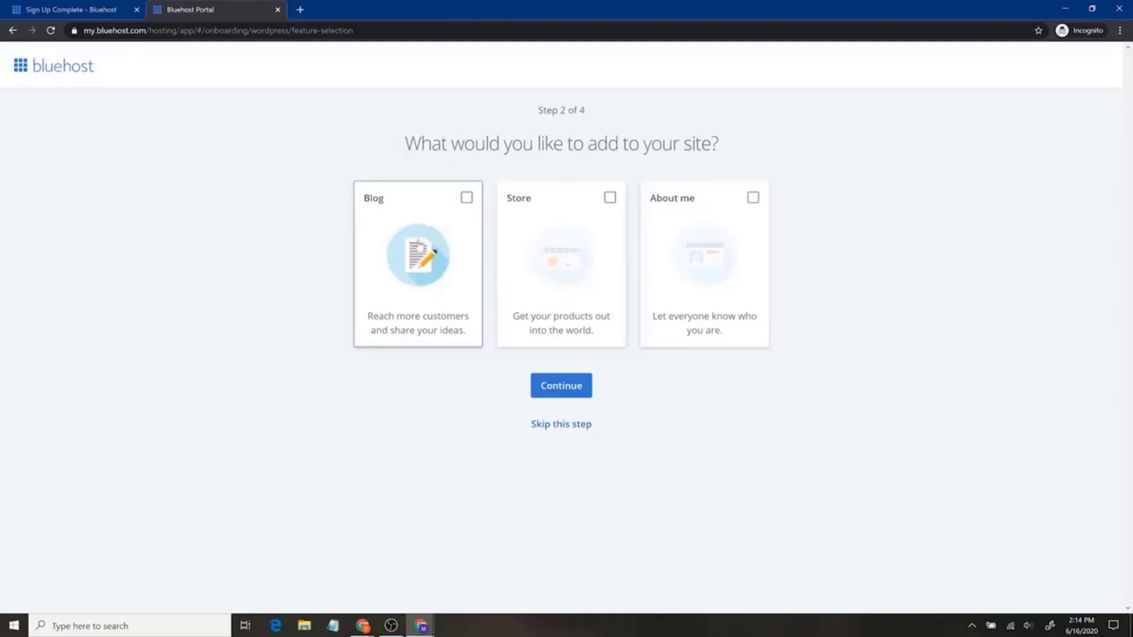
Step: Skip the remaining setup steps for site features, site name and tagline, and theme selection
left_click(562, 425)
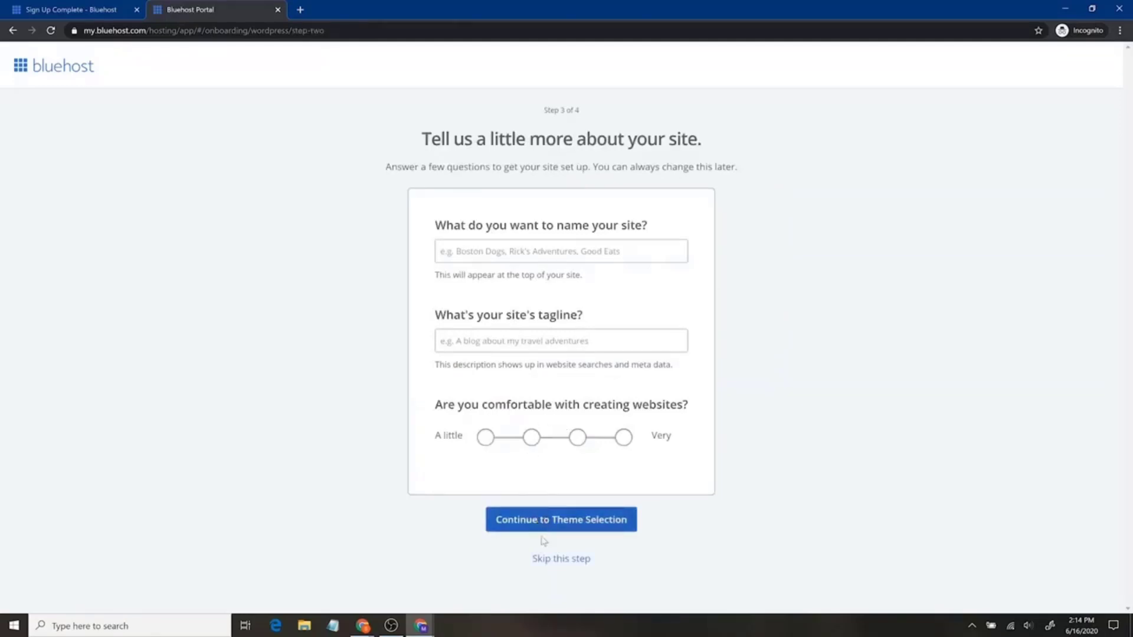
left_click(564, 561)
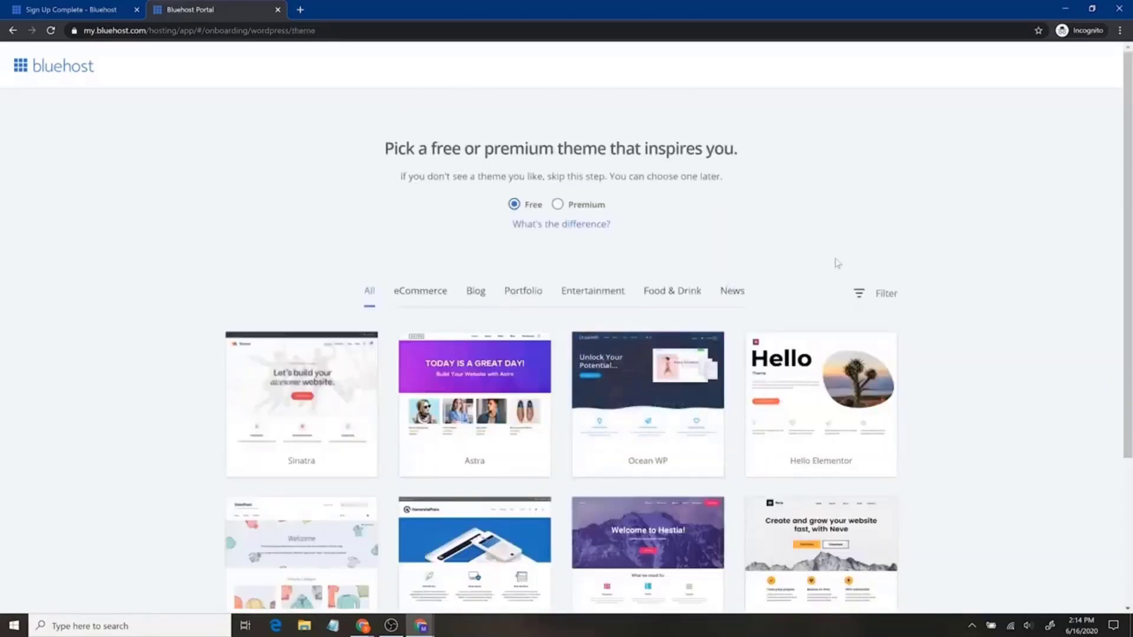
scroll(879, 331, "down", 4)
left_click(549, 556)
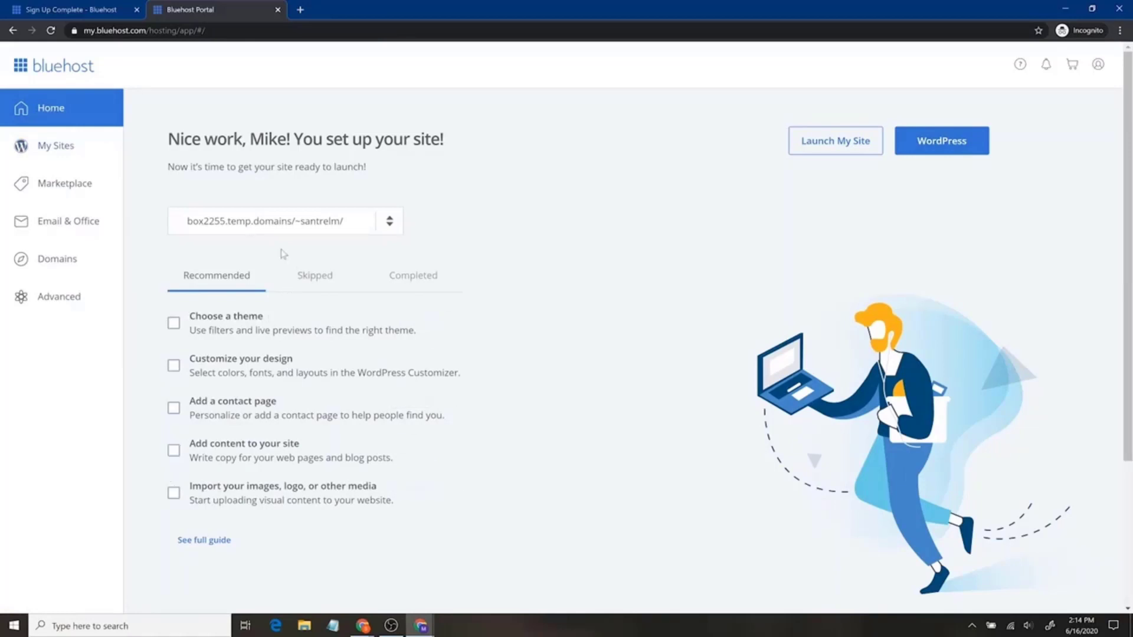
Step: Review the My Sites and Domains pages of the hosting account
left_click(69, 145)
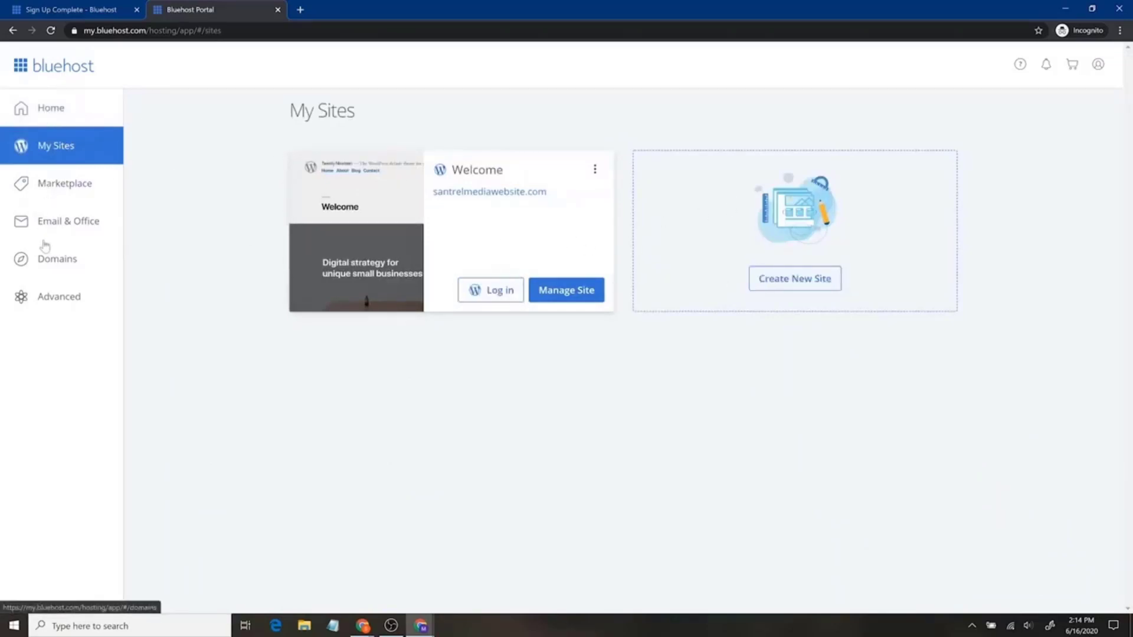
left_click(65, 266)
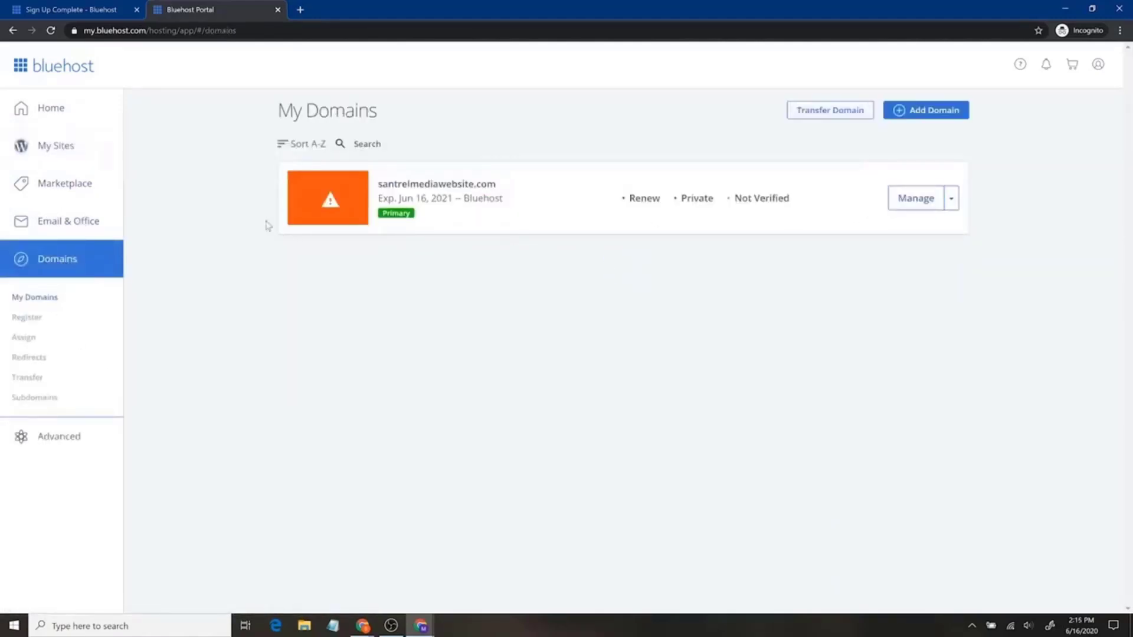
left_click(88, 149)
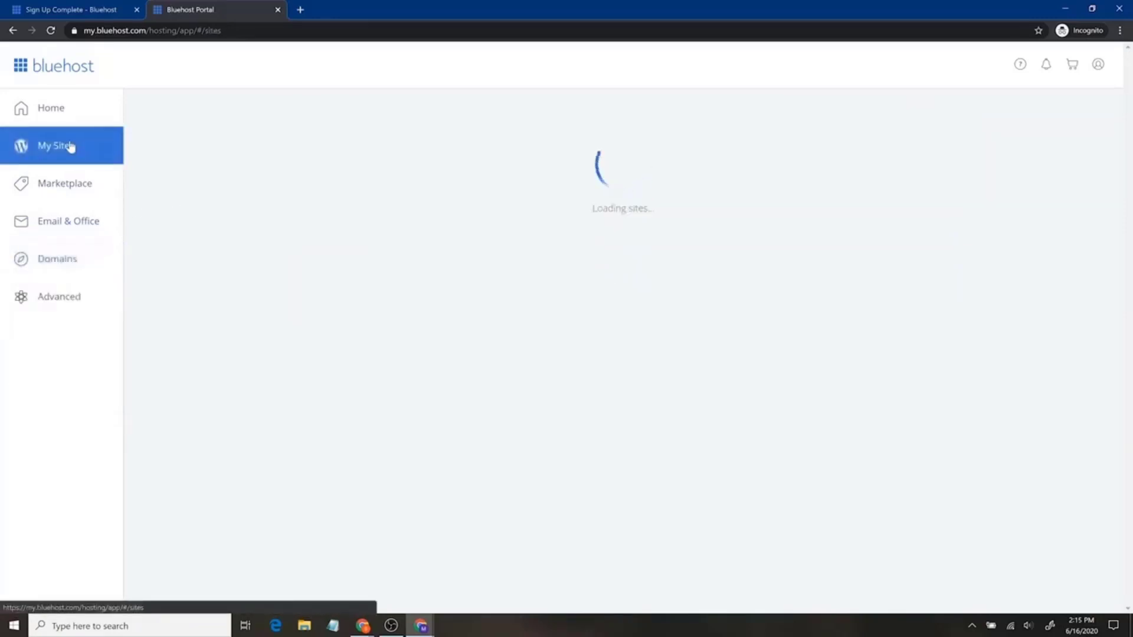
Step: Return to the hosting account's Home page and open the site's WordPress administration
left_click(69, 119)
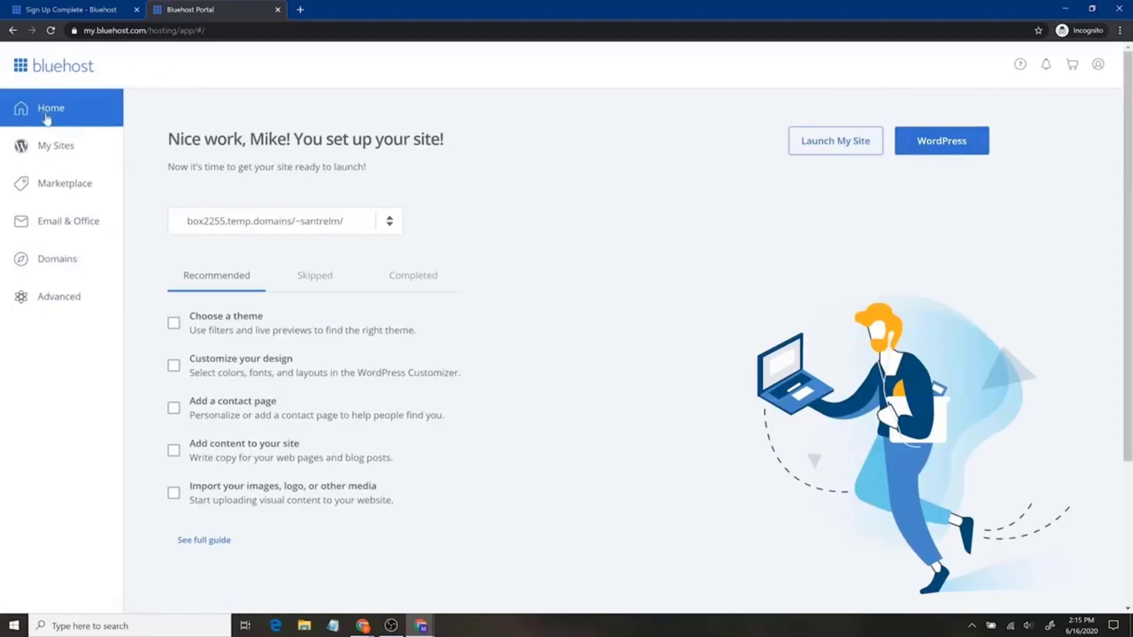
left_click(962, 141)
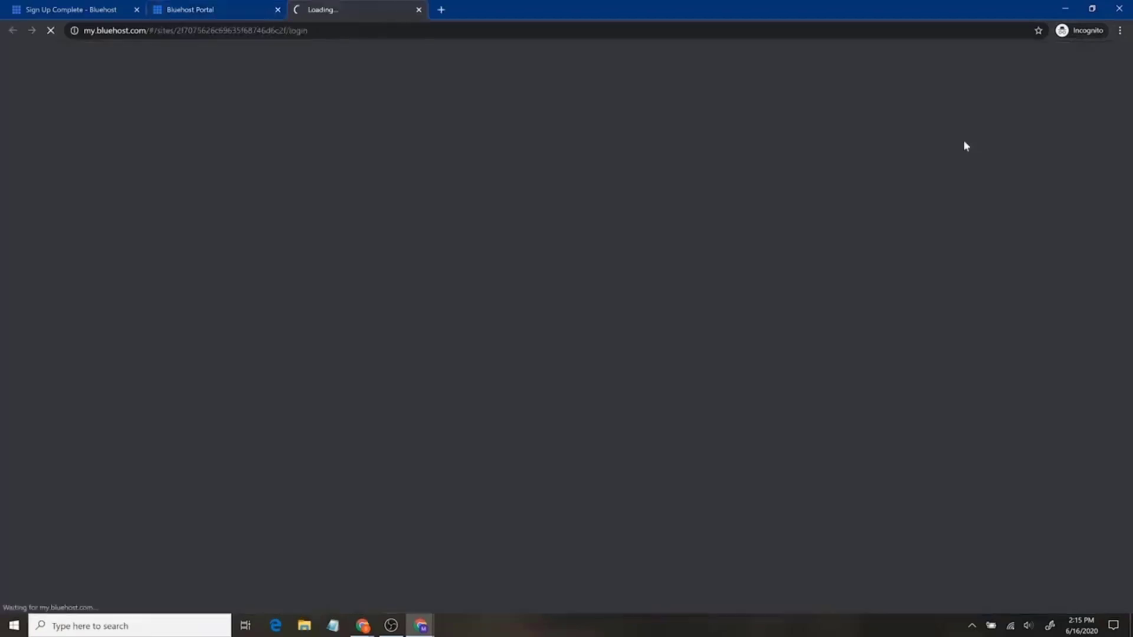